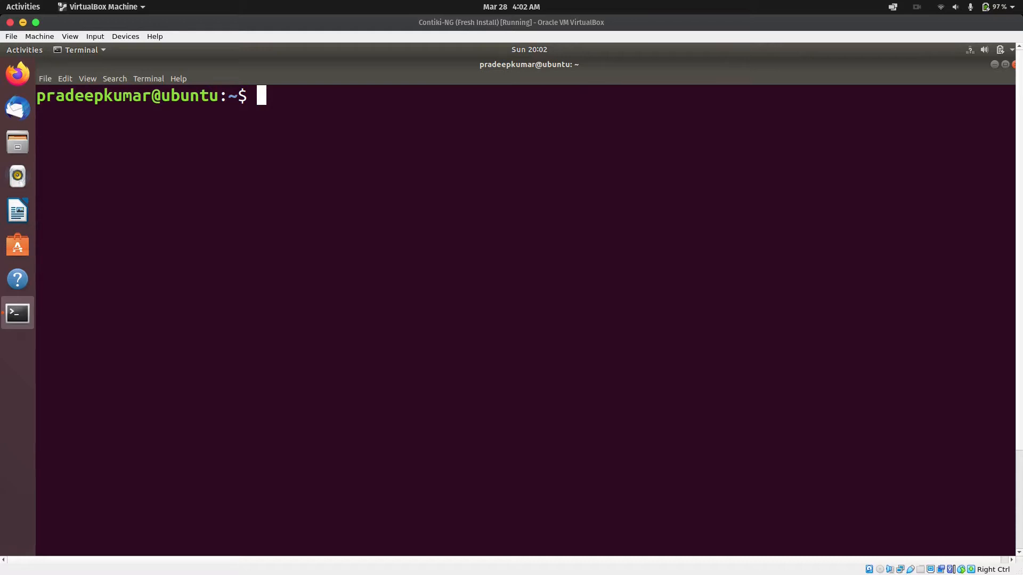
Step: Change to the contiki-ng/tools/cooja directory and list its contents on a cleared terminal
type("cd con")
key("Tab")
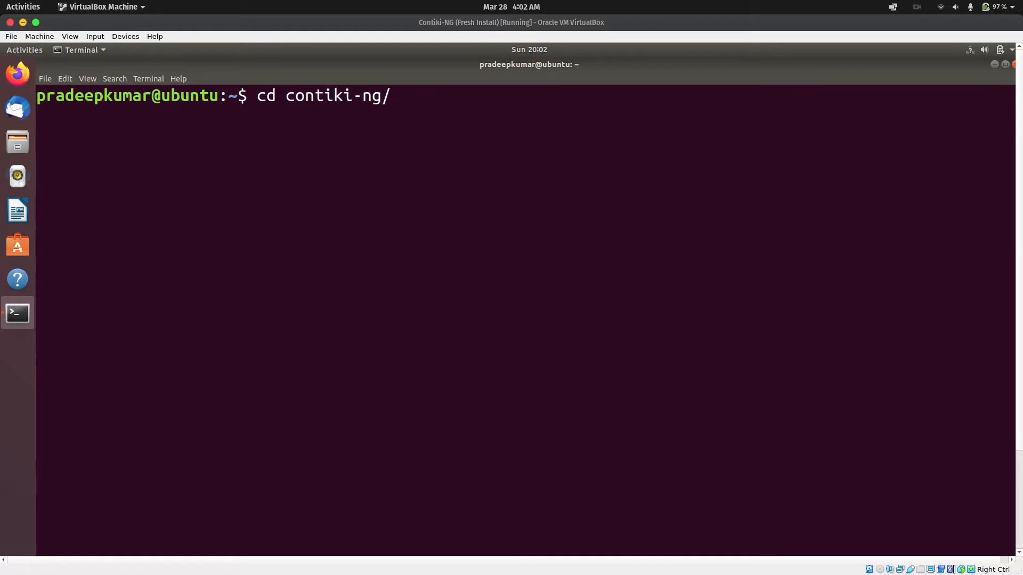
type("to")
key("Tab")
type("coo")
key("Tab")
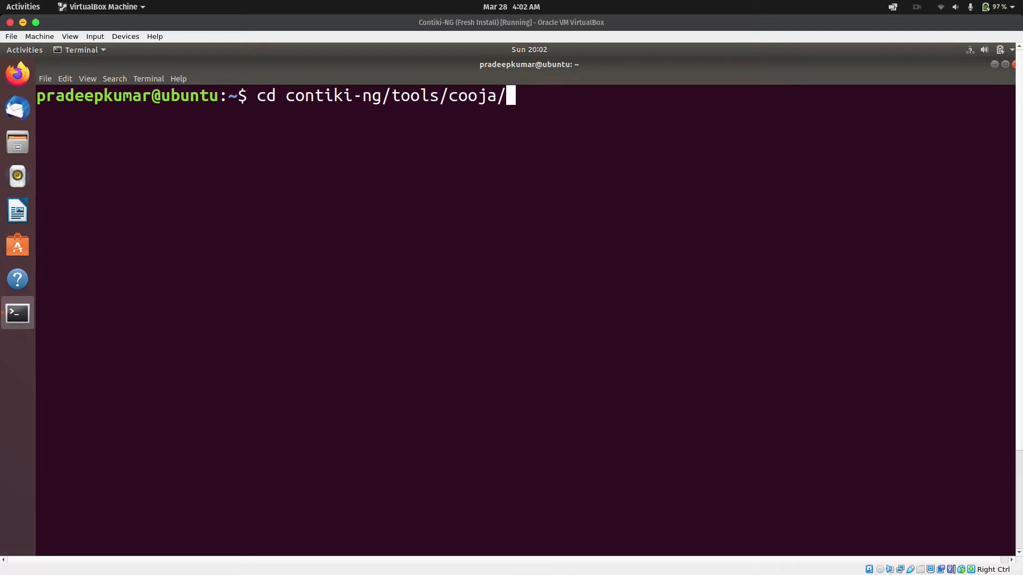
key("Return")
type("clear")
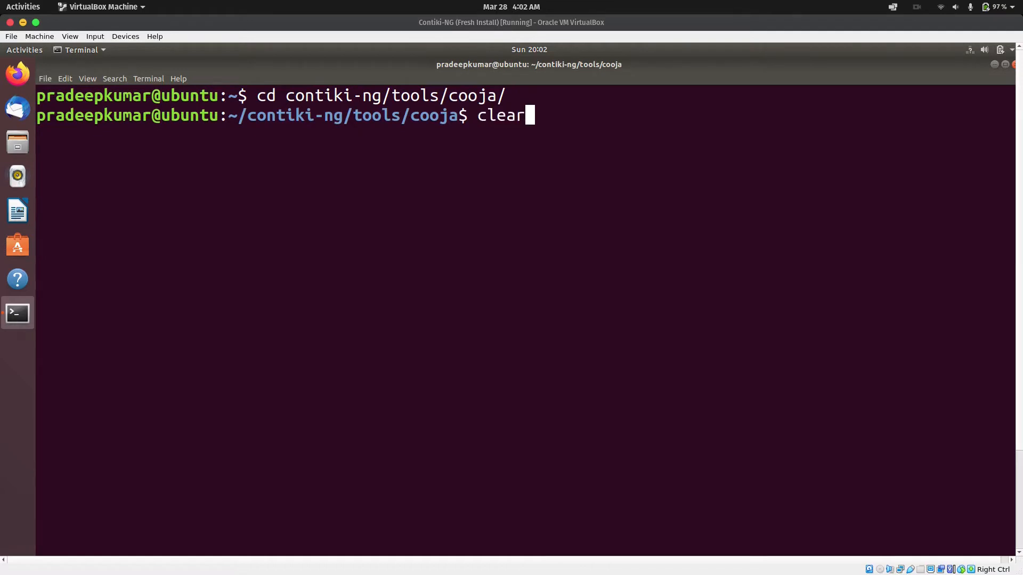
key("Return")
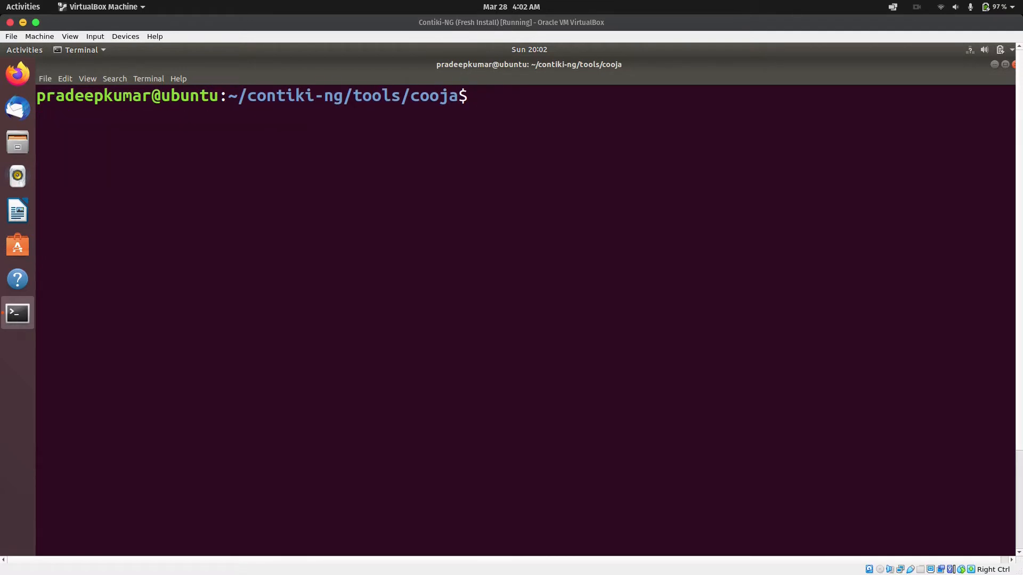
type("ls")
key("Return")
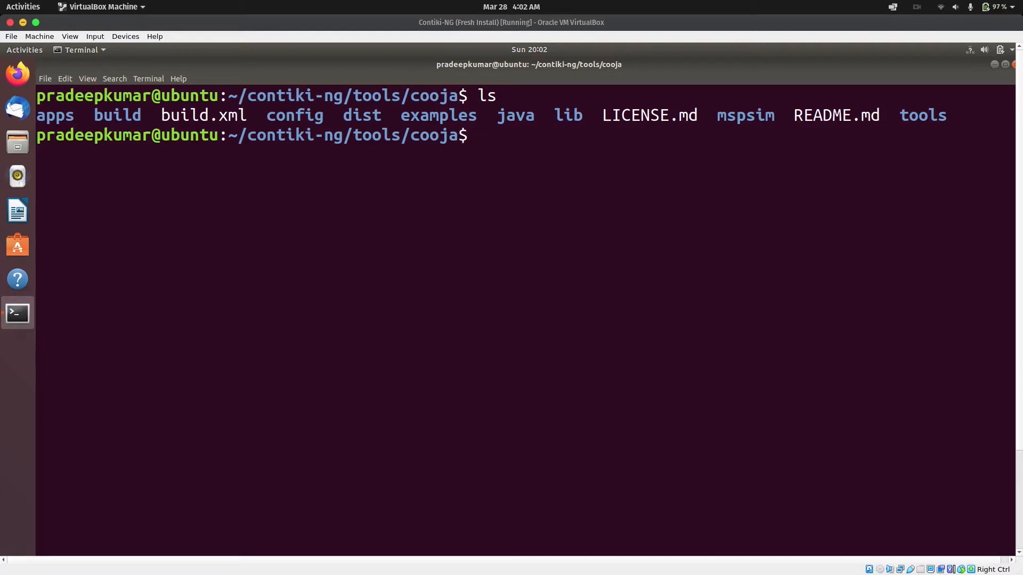
Step: Launch the Cooja simulator with the command sudo ant run, authenticating with the account password
type("sudo ant ri")
key("BackSpace")
type("un")
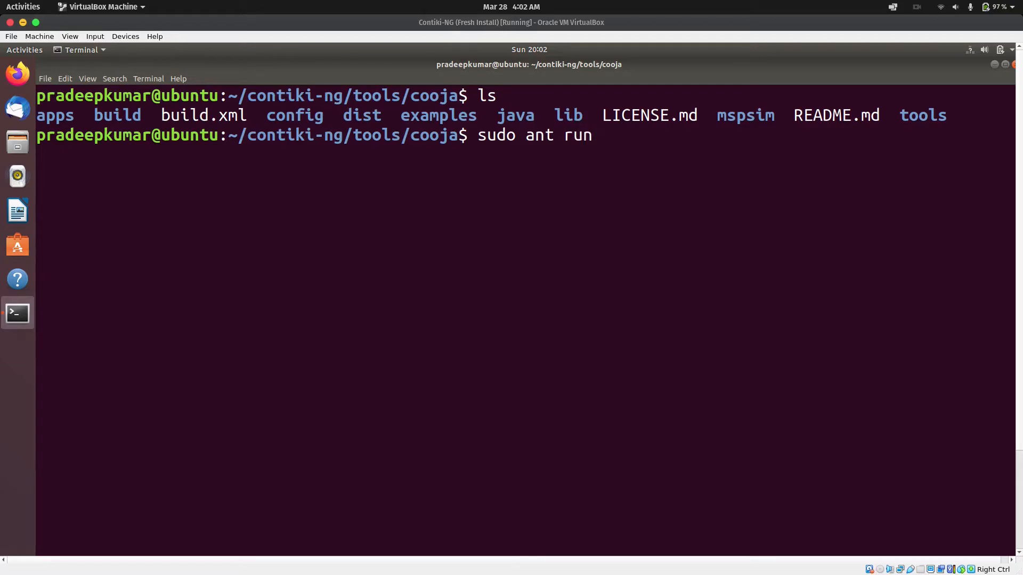
key("Return")
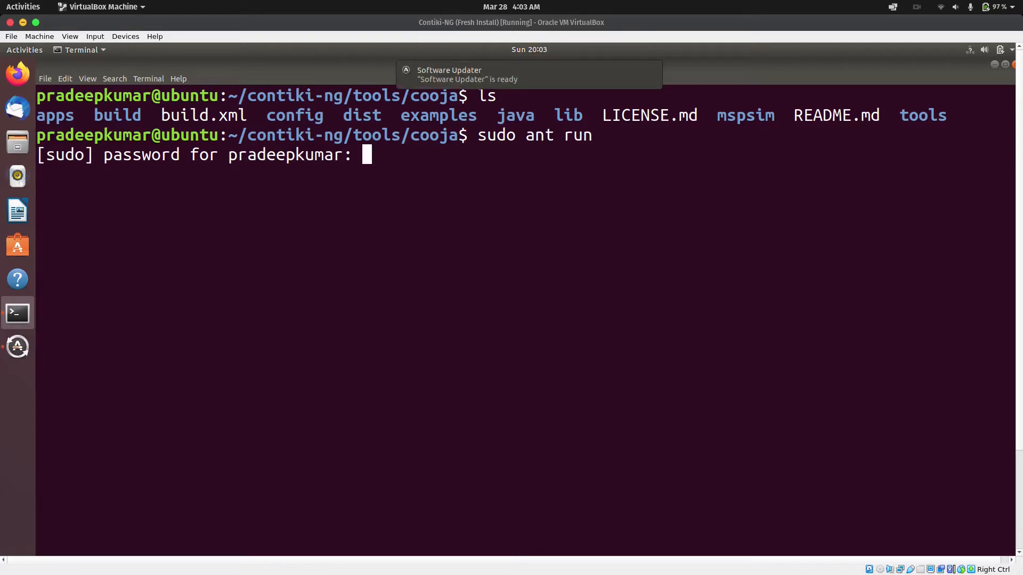
key("Return")
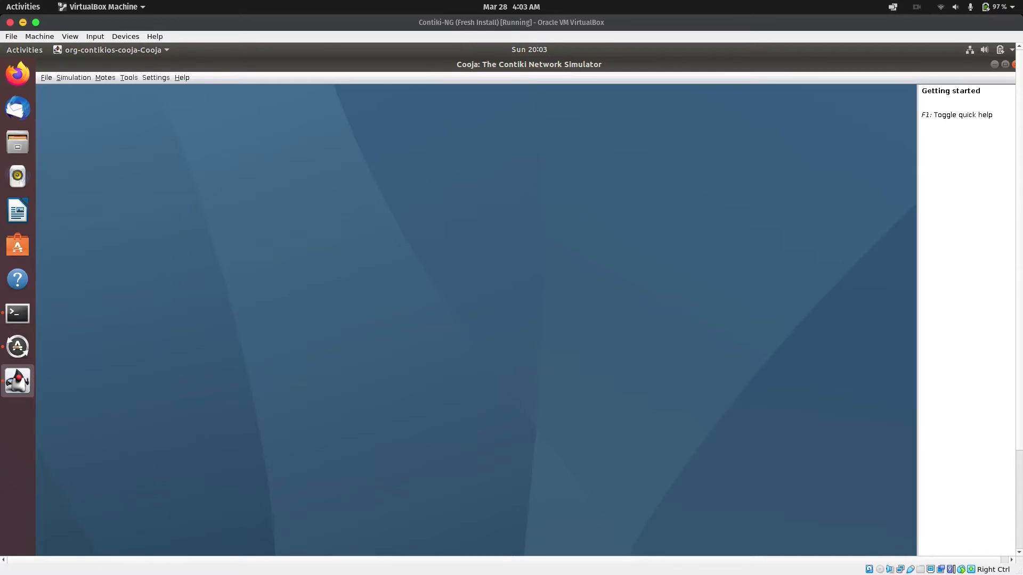
Step: Create a new simulation named NetworkSimulation with the default radio medium, startup delay and random seed
left_click(47, 77)
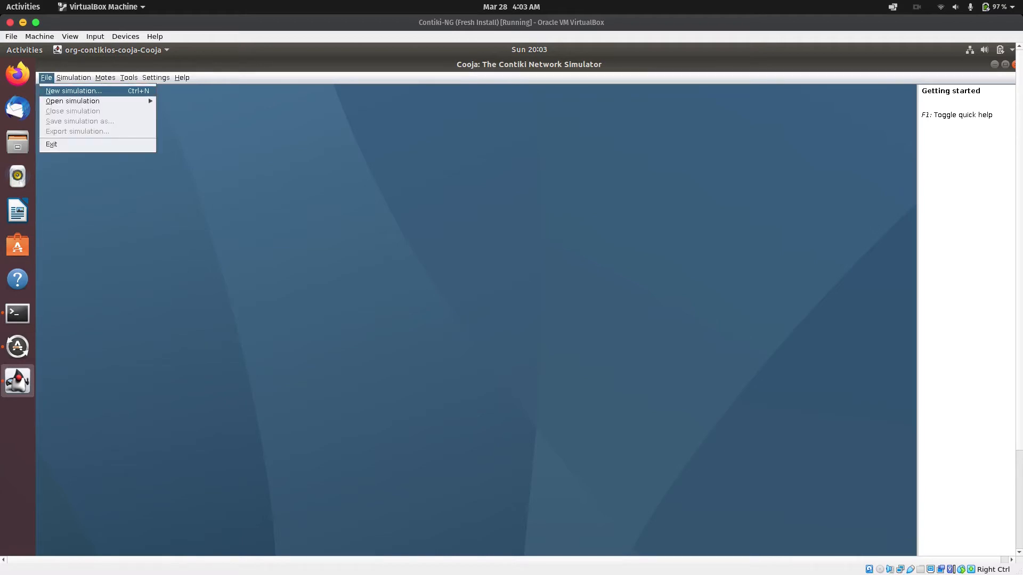
key("Return")
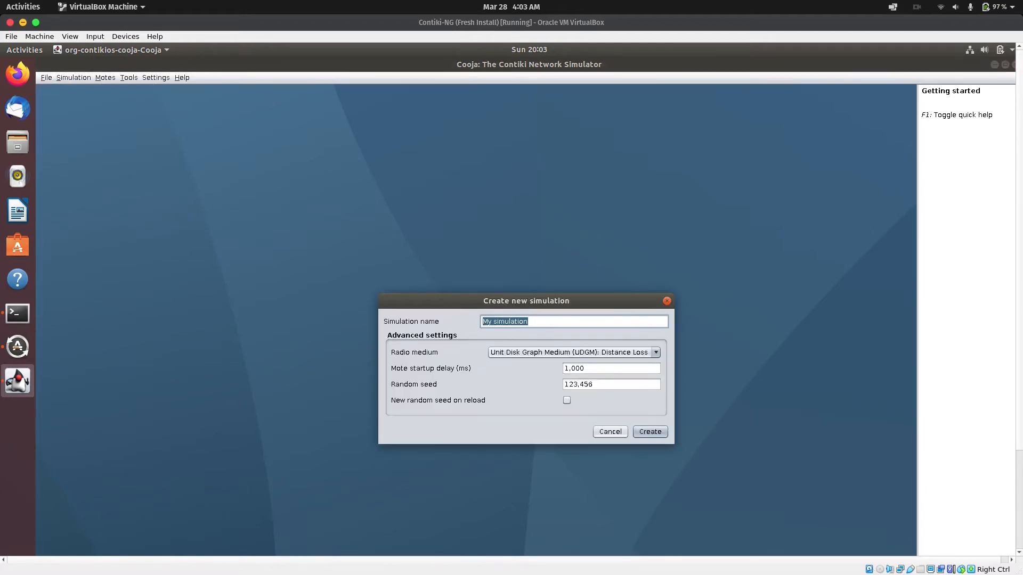
double_click(511, 322)
triple_click(512, 322)
type("NetworkSu")
key("BackSpace")
type("imulatio")
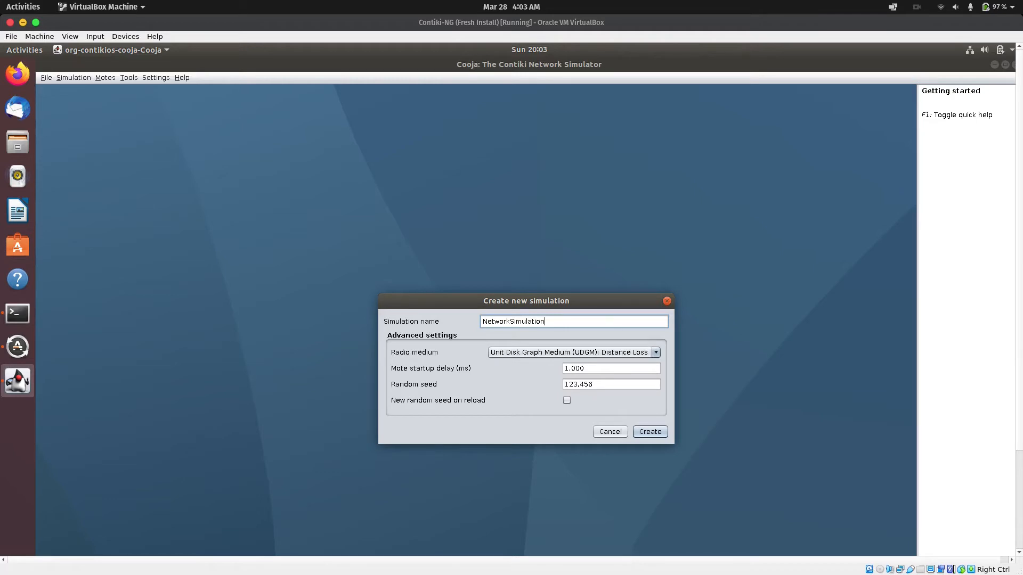
key("Return")
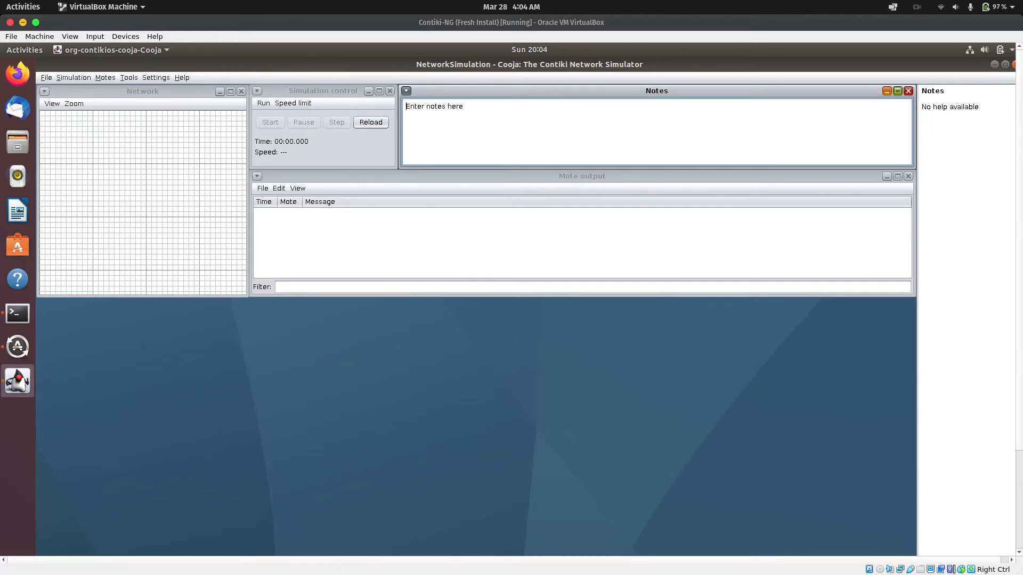
Step: Begin a new Sky mote type and choose udp-server.c from contiki-ng/examples/rpl-udp as its Contiki process
left_click(105, 78)
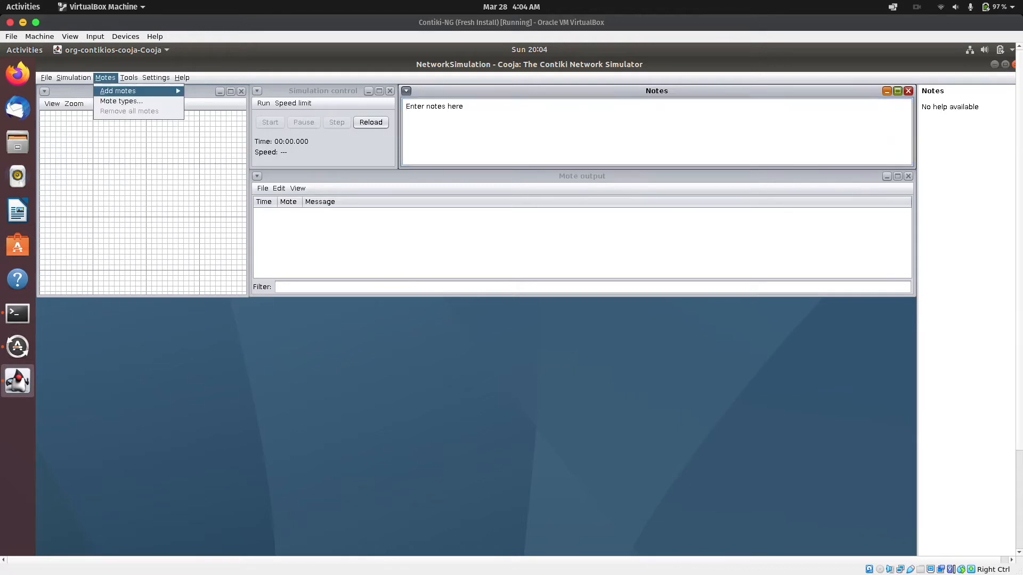
mouse_move(118, 91)
mouse_move(228, 95)
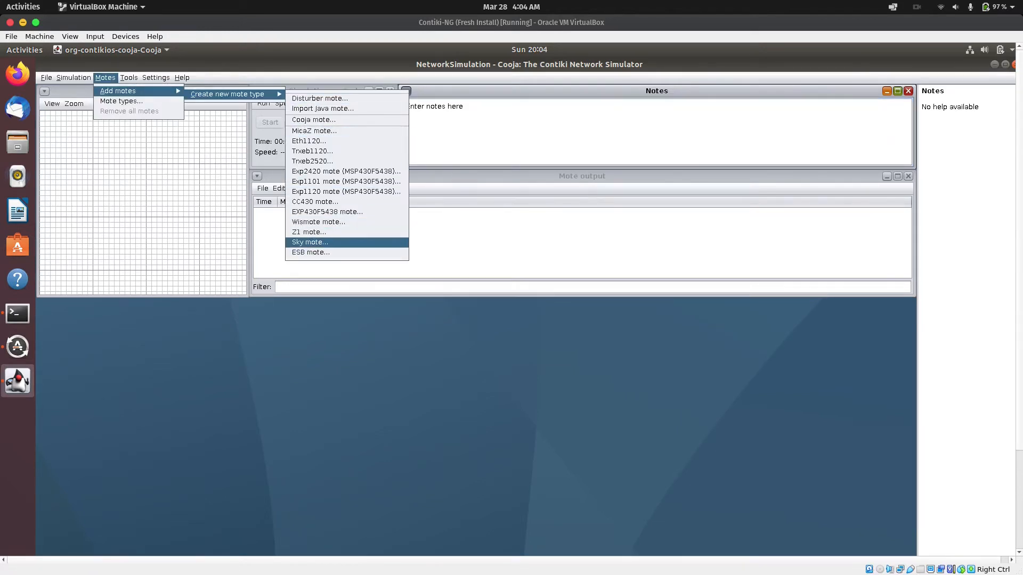
key("Return")
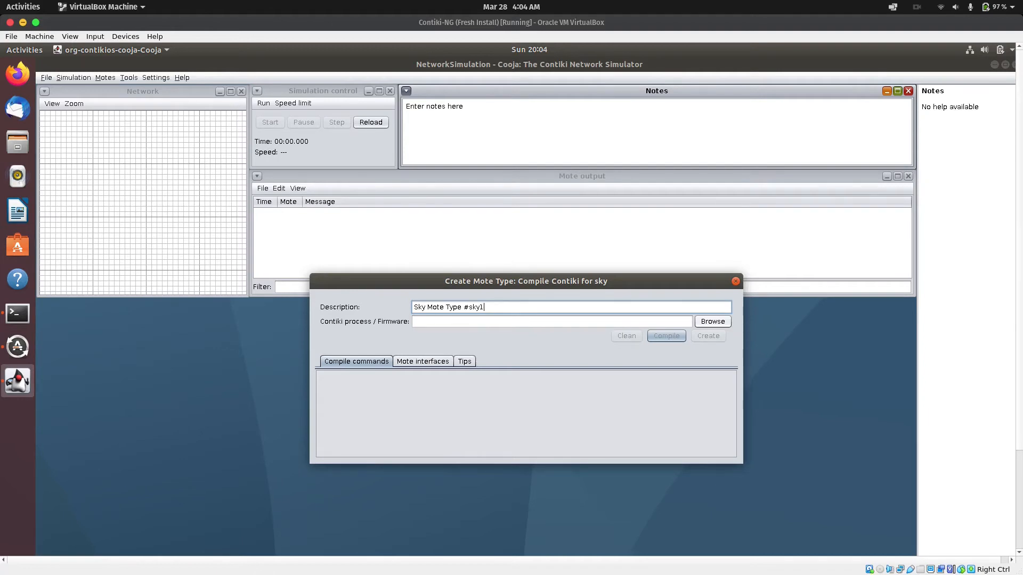
left_click(712, 321)
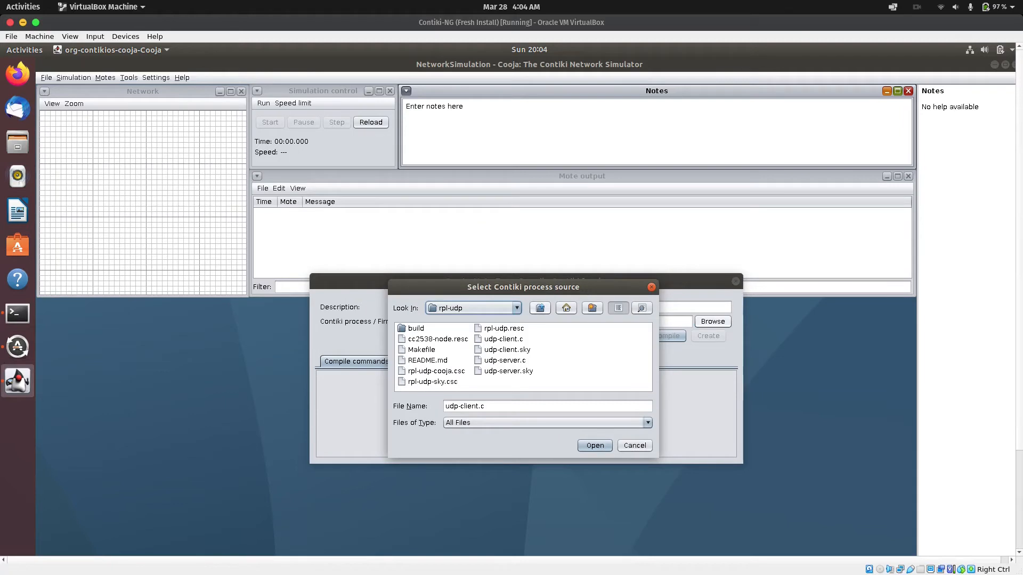
left_click(540, 308)
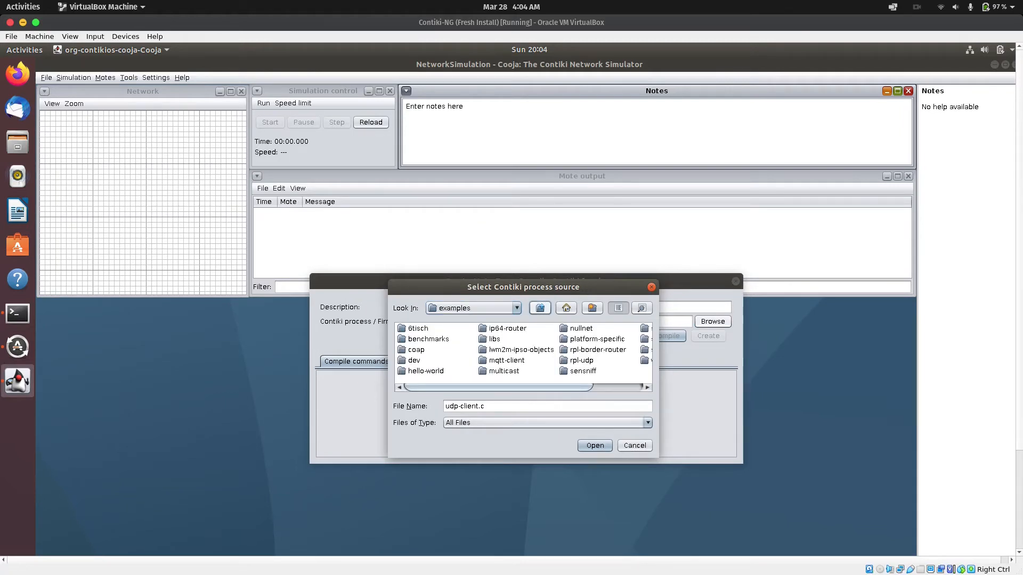
left_click(541, 308)
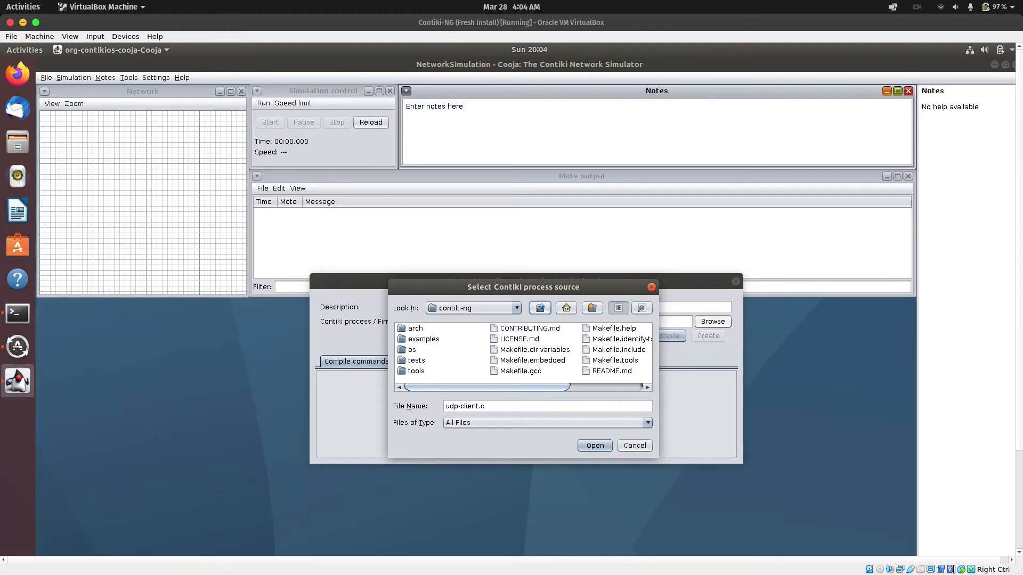
double_click(424, 339)
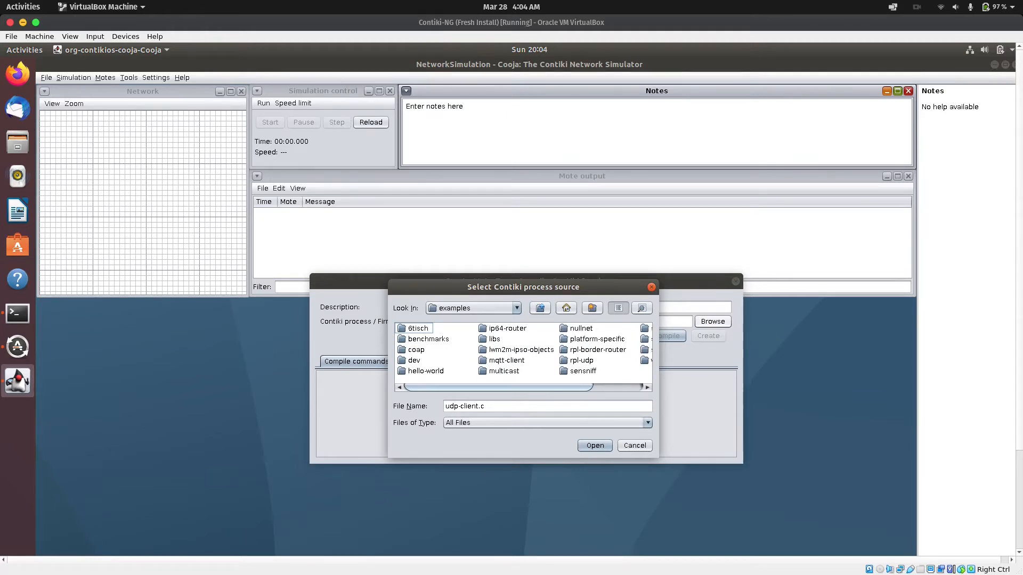
left_click(581, 360)
left_click(580, 361)
key("Escape")
left_click(581, 361)
left_click(595, 446)
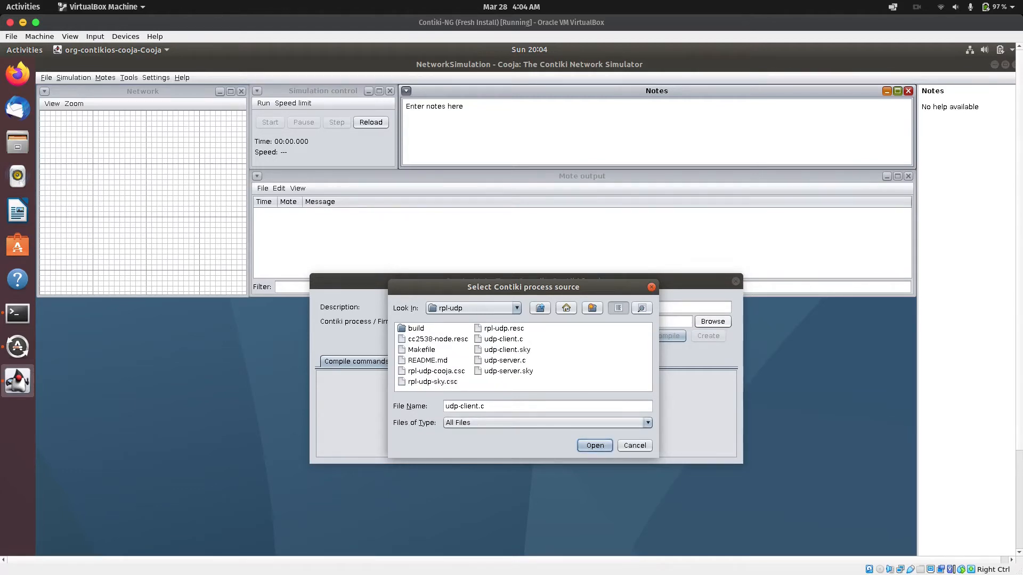
left_click(504, 361)
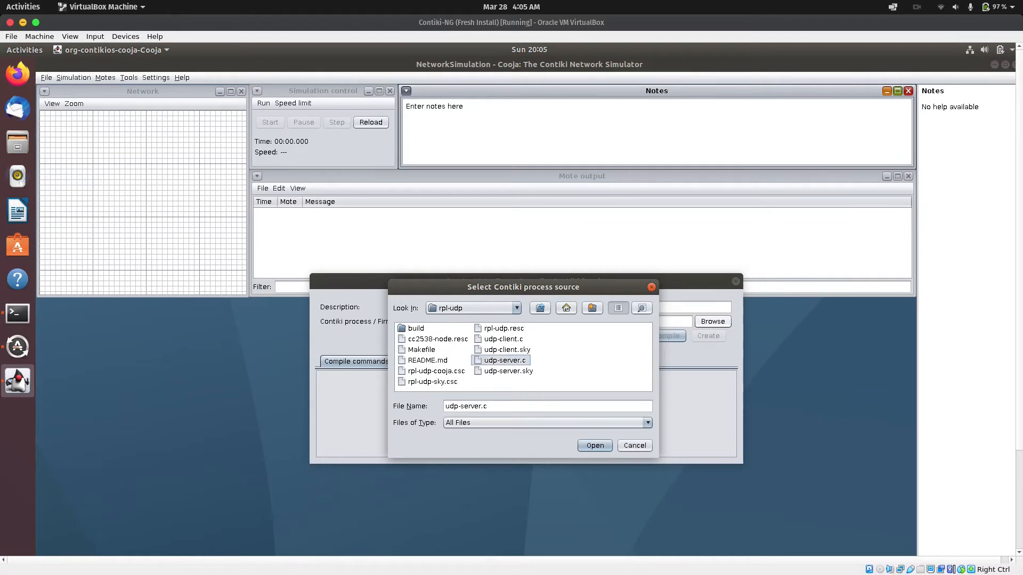
left_click(595, 446)
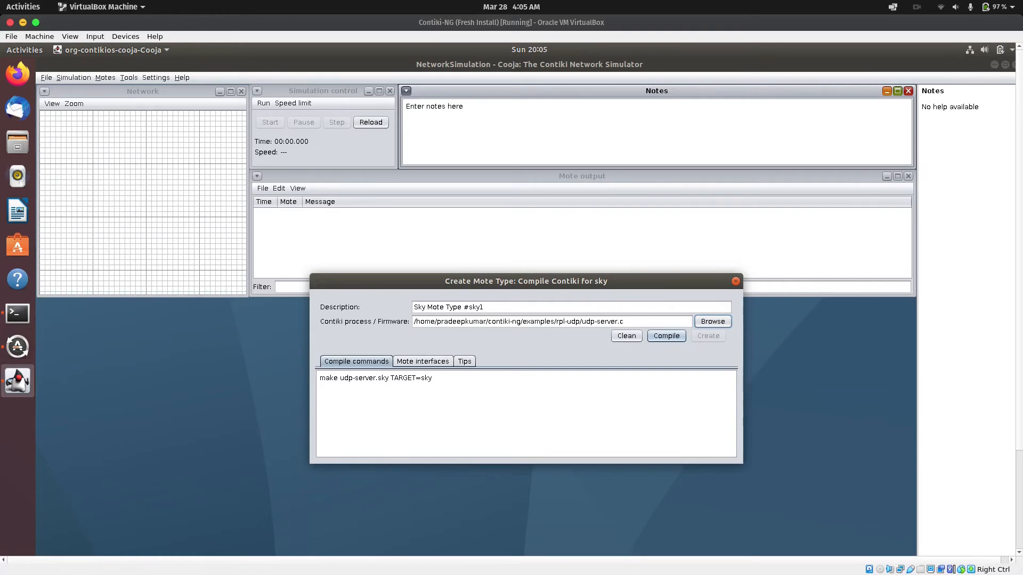
Step: Compile udp-server.c, create its Sky mote type and add 1 mote with random positioning
key("Return")
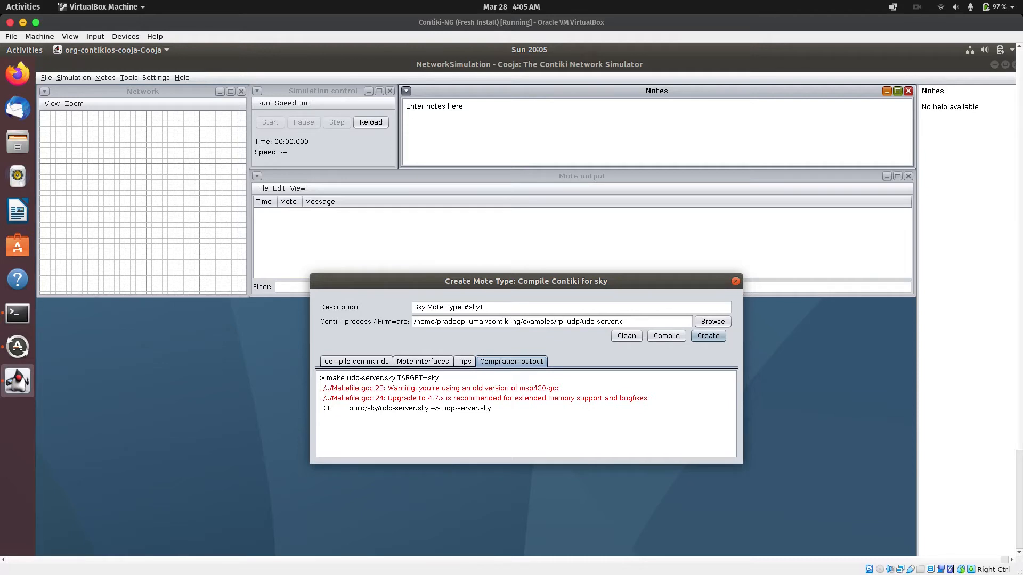
left_click(708, 336)
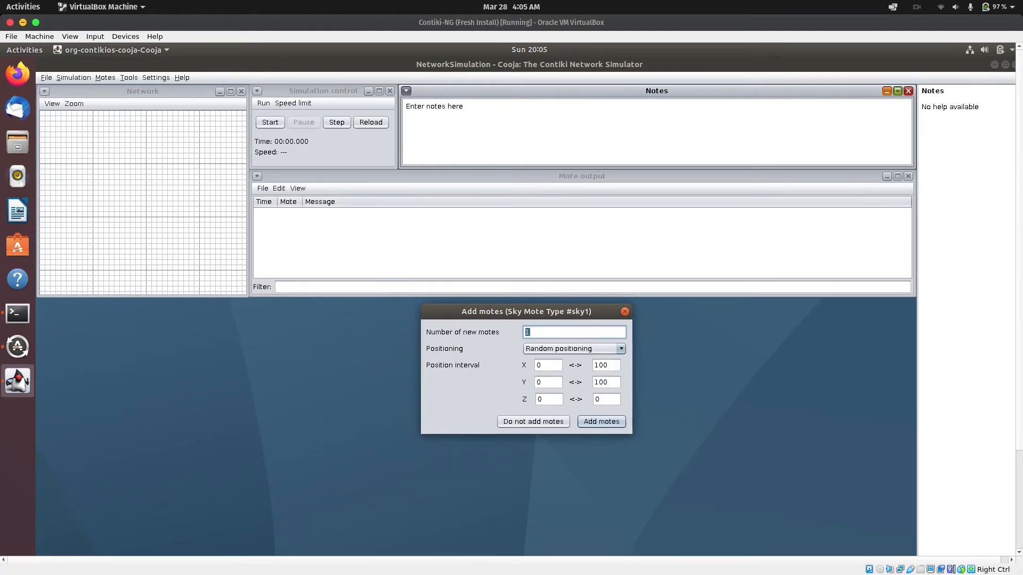
left_click(602, 422)
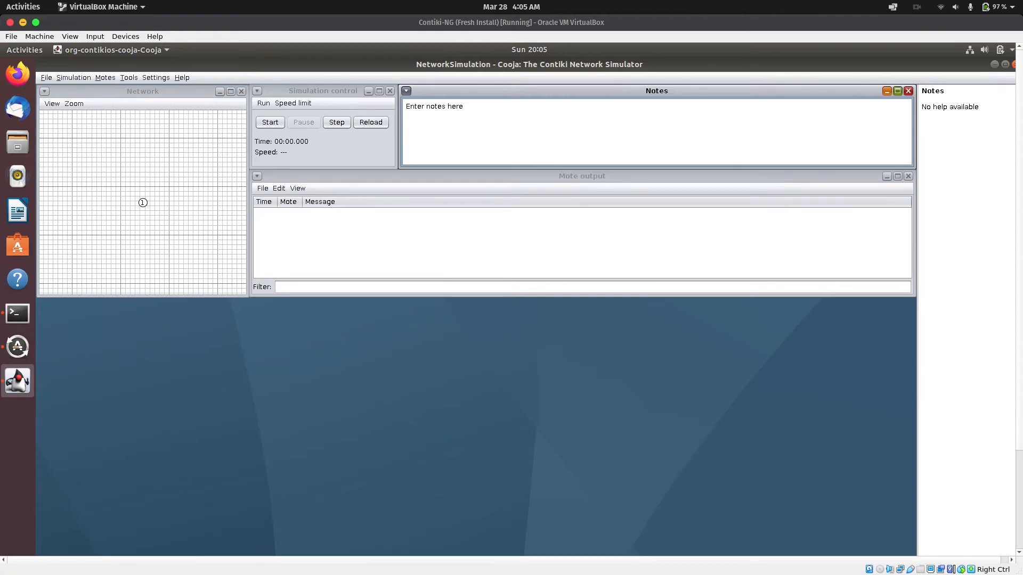
Step: Begin a second Sky mote type and choose udp-client.c from the rpl-udp folder as its Contiki process
left_click(105, 78)
mouse_move(119, 91)
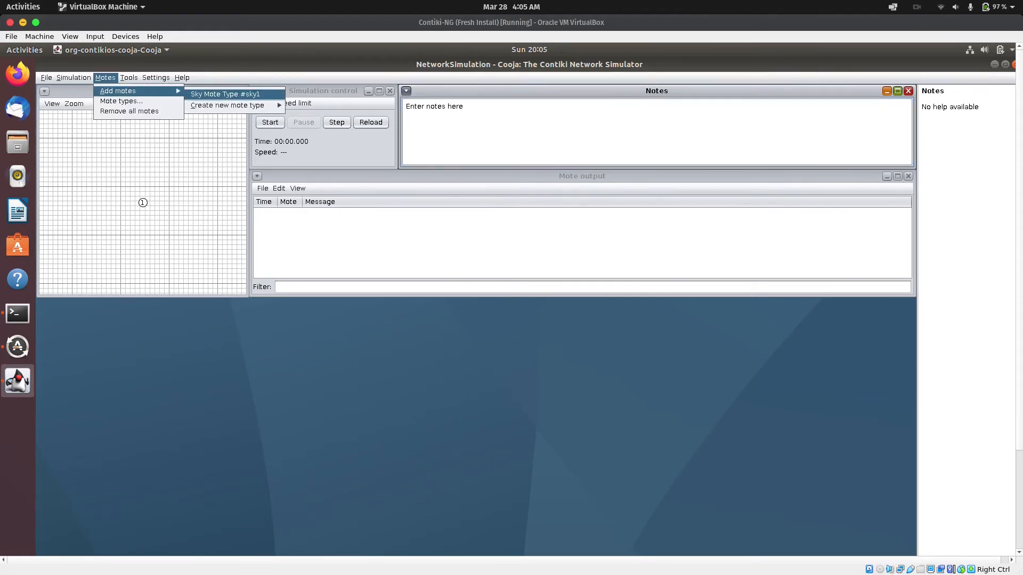
mouse_move(228, 105)
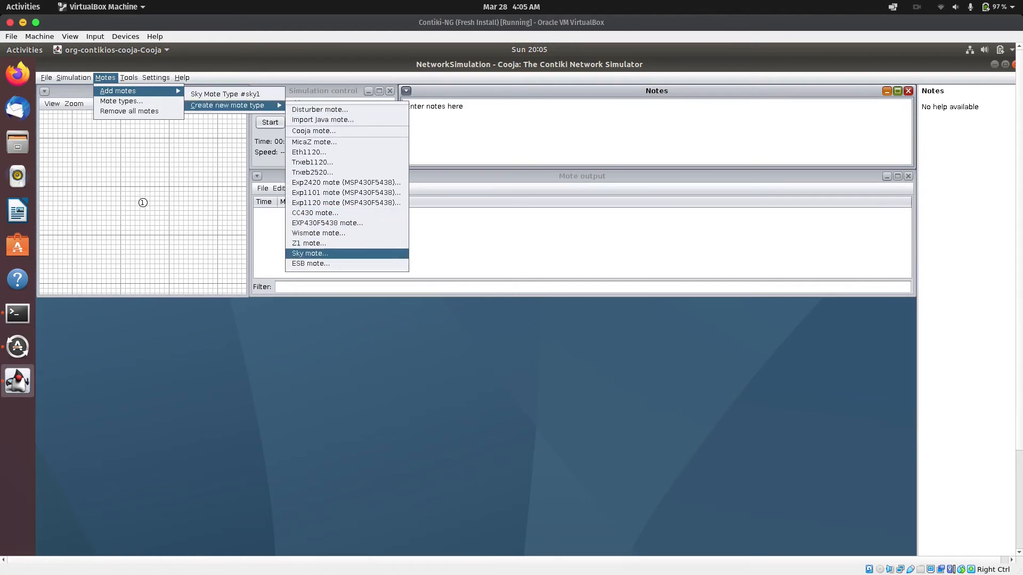
left_click(310, 253)
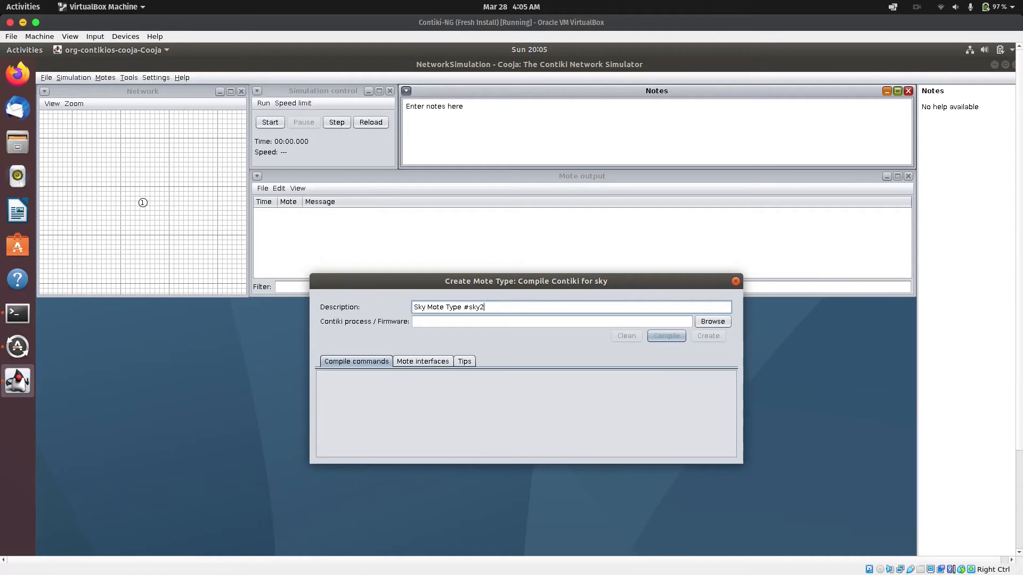
left_click(712, 321)
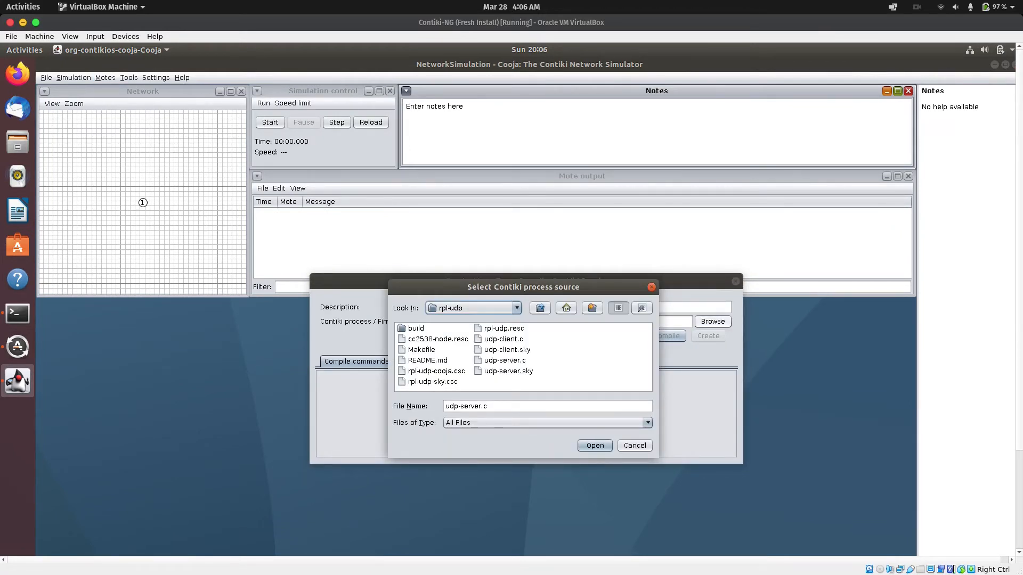
left_click(503, 339)
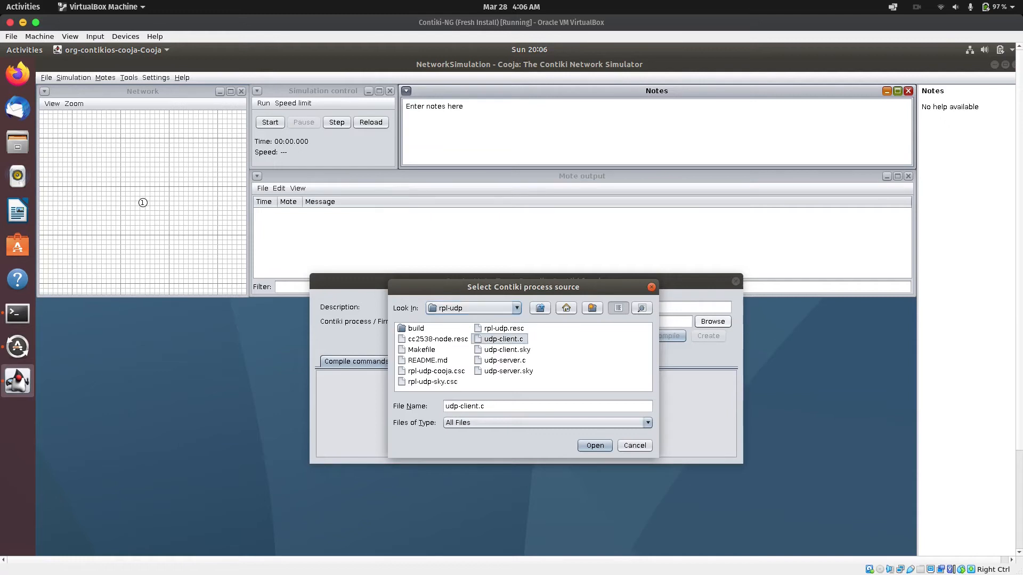
left_click(595, 446)
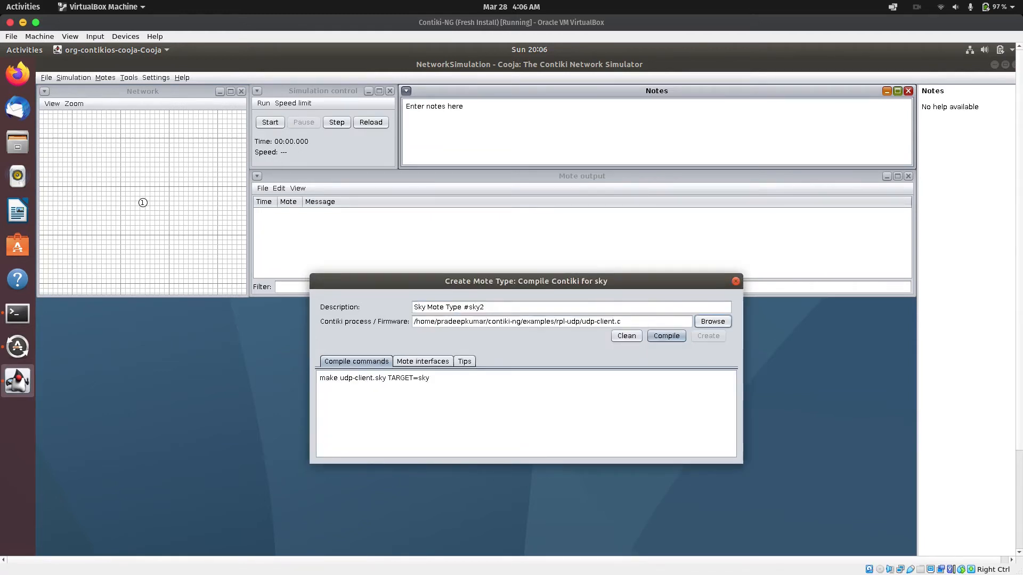
Step: Compile udp-client.c, create its Sky mote type and add 7 motes with random positioning
left_click(666, 336)
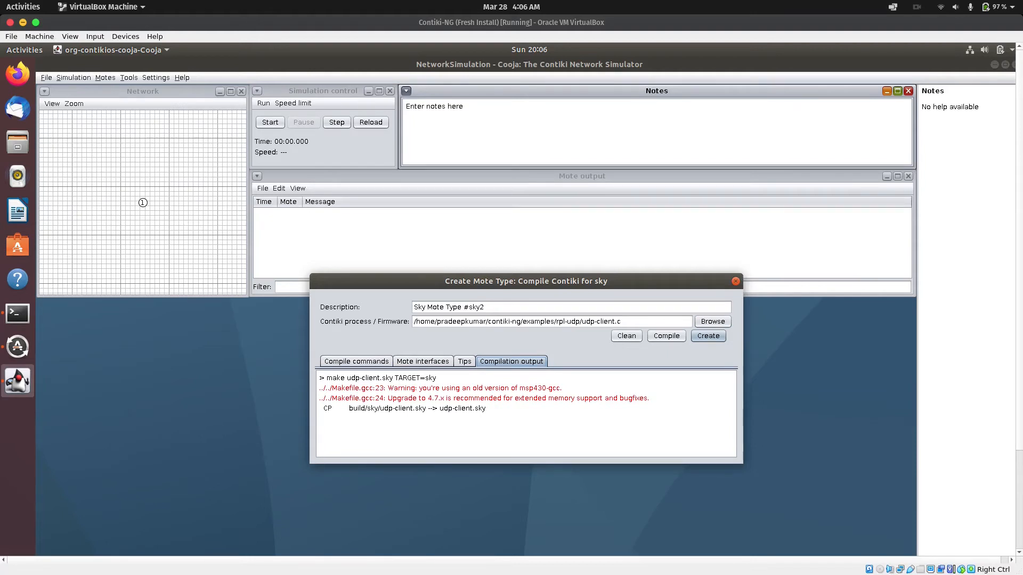
left_click(708, 336)
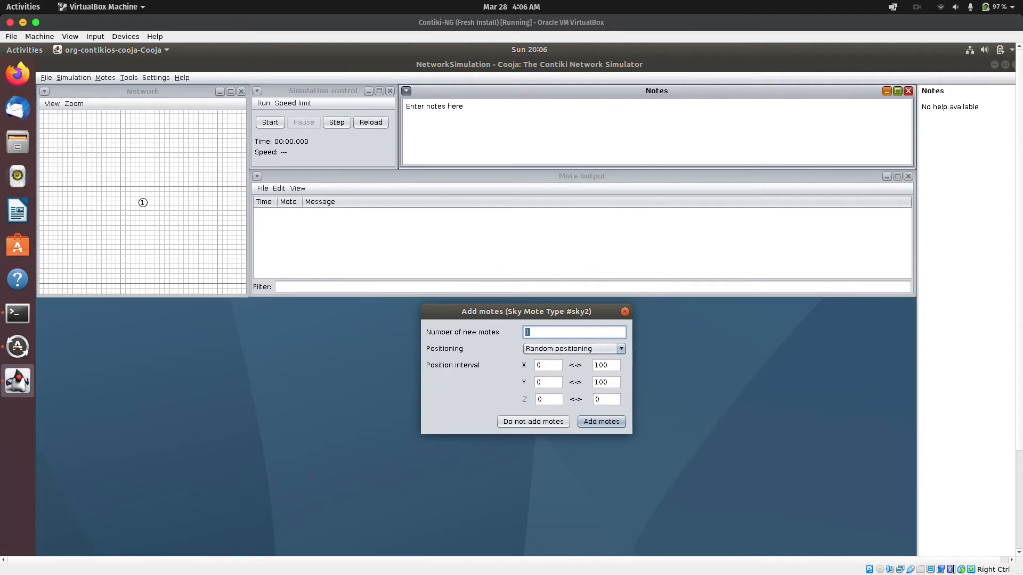
type("7")
left_click(601, 422)
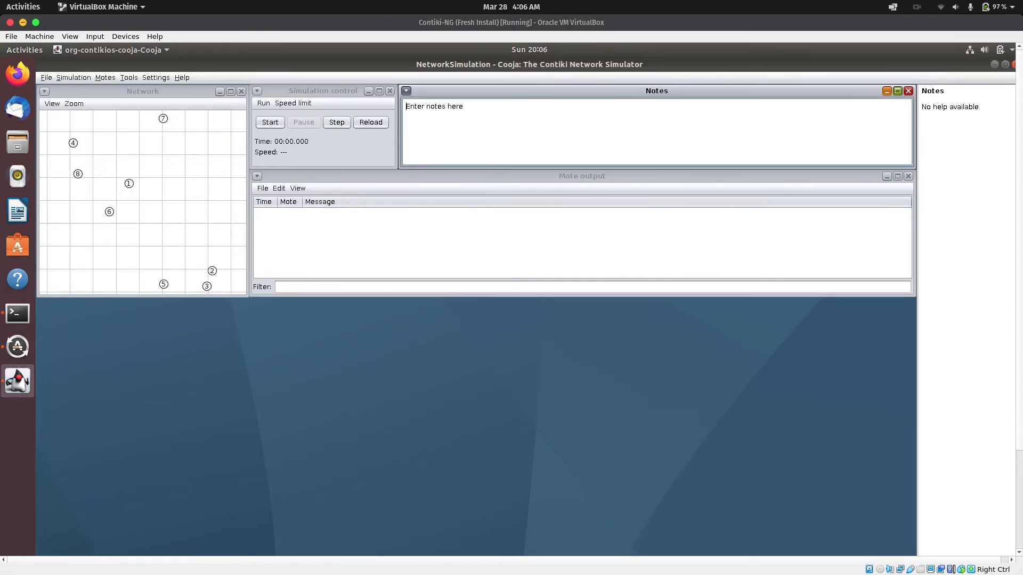
Step: Narrow the Notes and Mote output windows and shift Simulation control beside them, making room to enlarge the Network window in width and height
left_click_drag(396, 136, 303, 134)
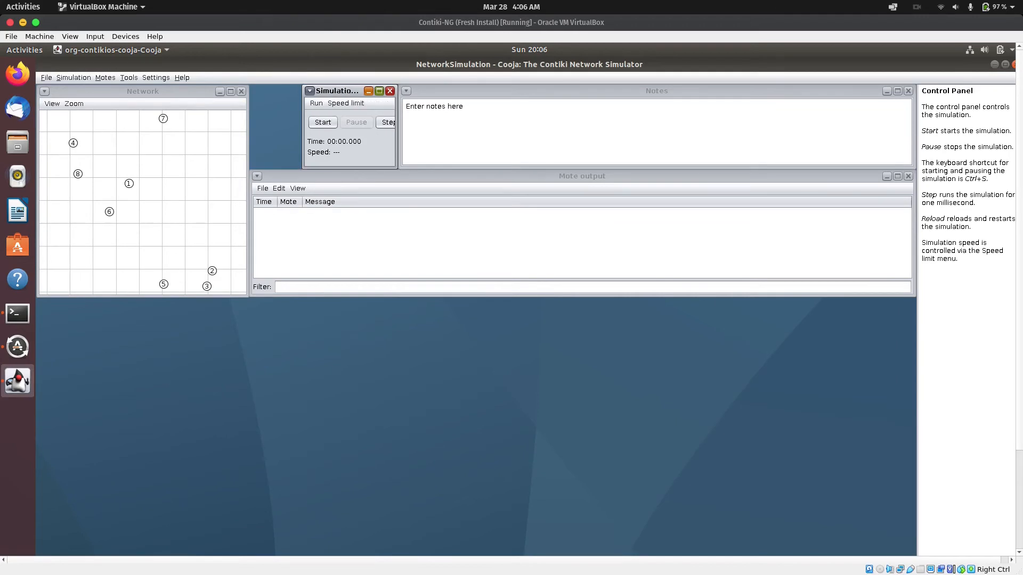
left_click_drag(399, 134, 485, 135)
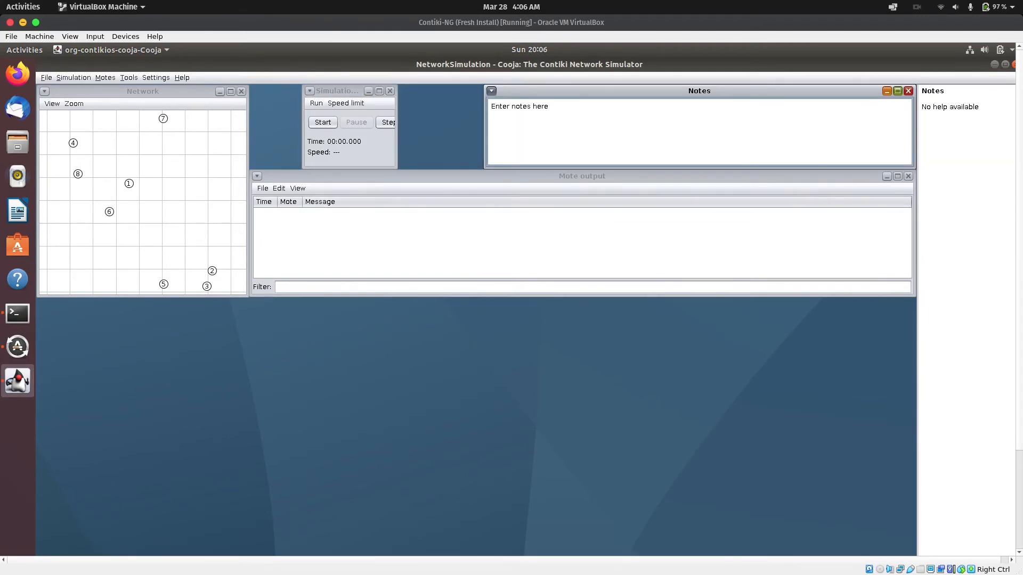
left_click_drag(250, 234, 483, 234)
left_click_drag(397, 133, 436, 133)
left_click_drag(368, 91, 417, 88)
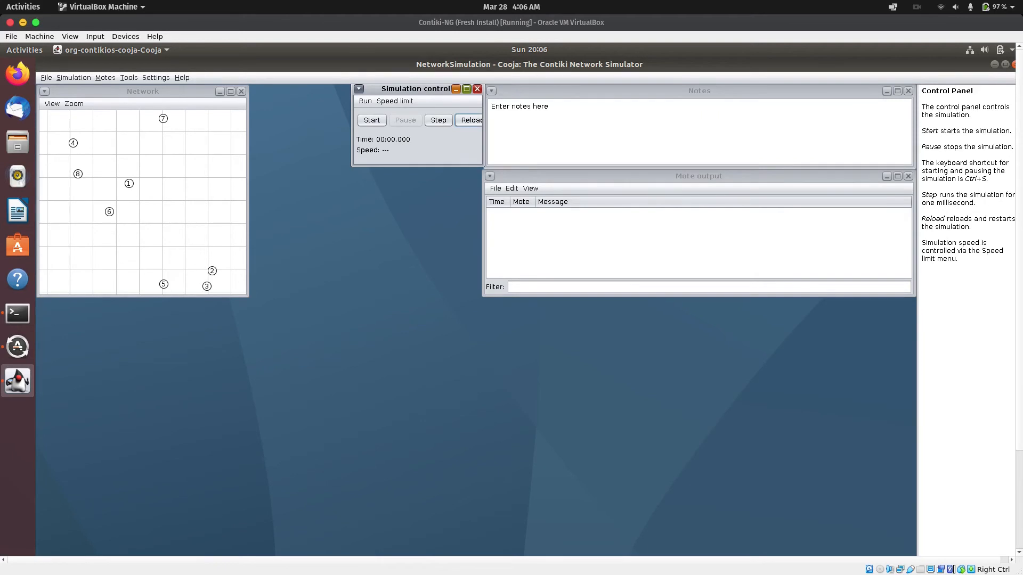
left_click_drag(248, 192, 342, 191)
left_click_drag(192, 297, 191, 406)
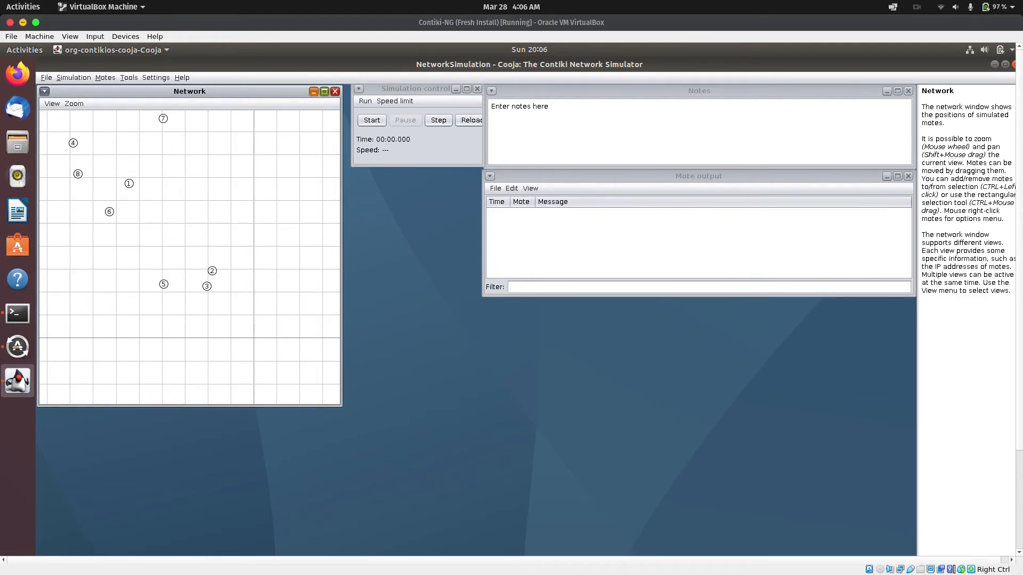
Step: Enable the Mote type display in the Network window so server and client motes are coloured by type
left_click(52, 104)
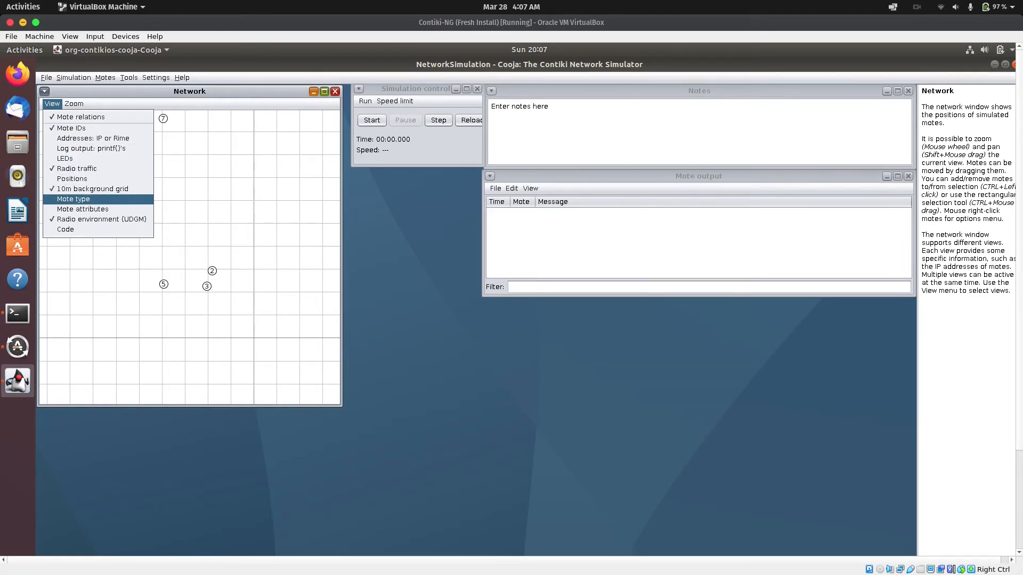
left_click(74, 199)
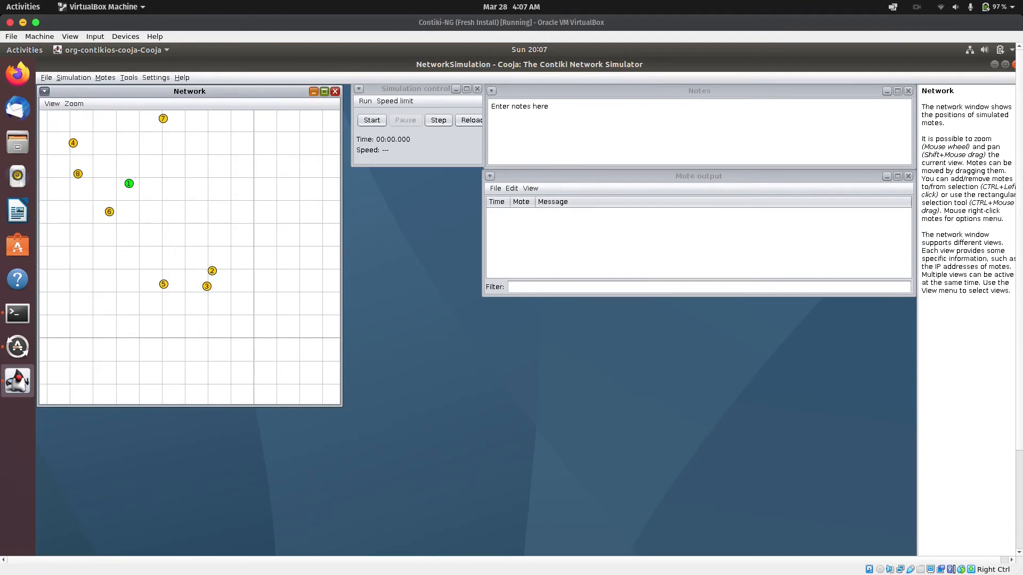
left_click(52, 103)
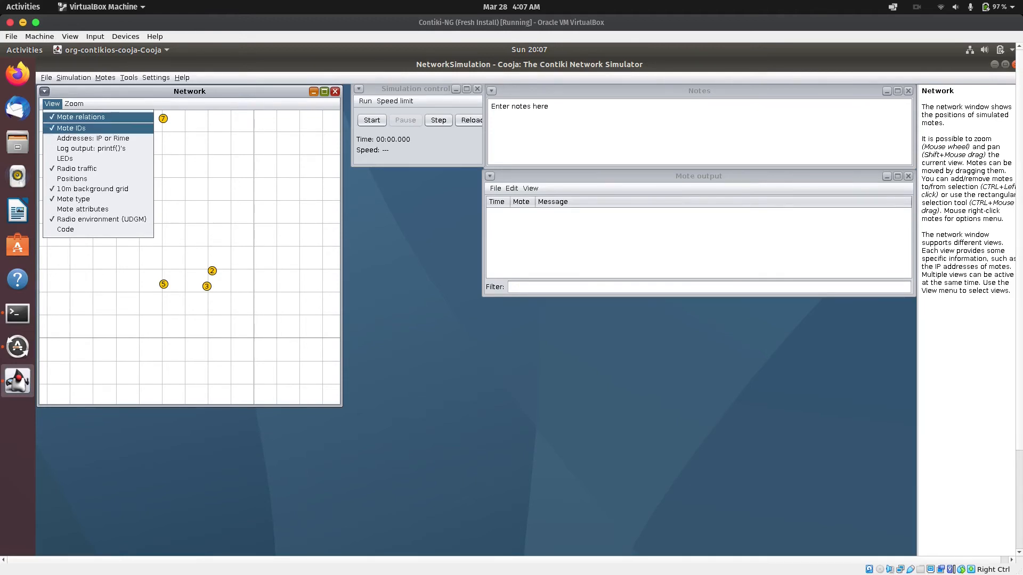
key("Escape")
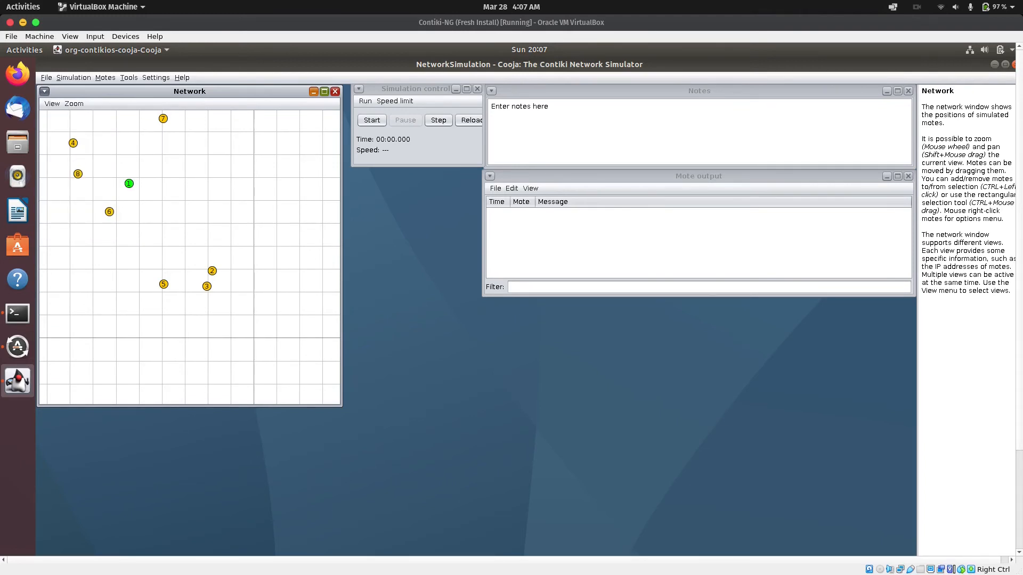
left_click(53, 104)
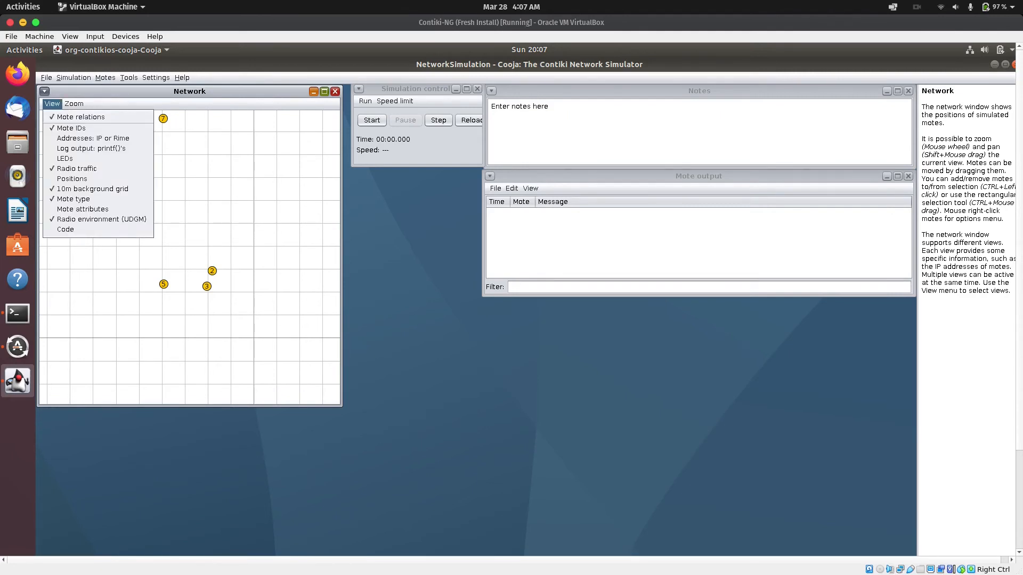
mouse_move(74, 104)
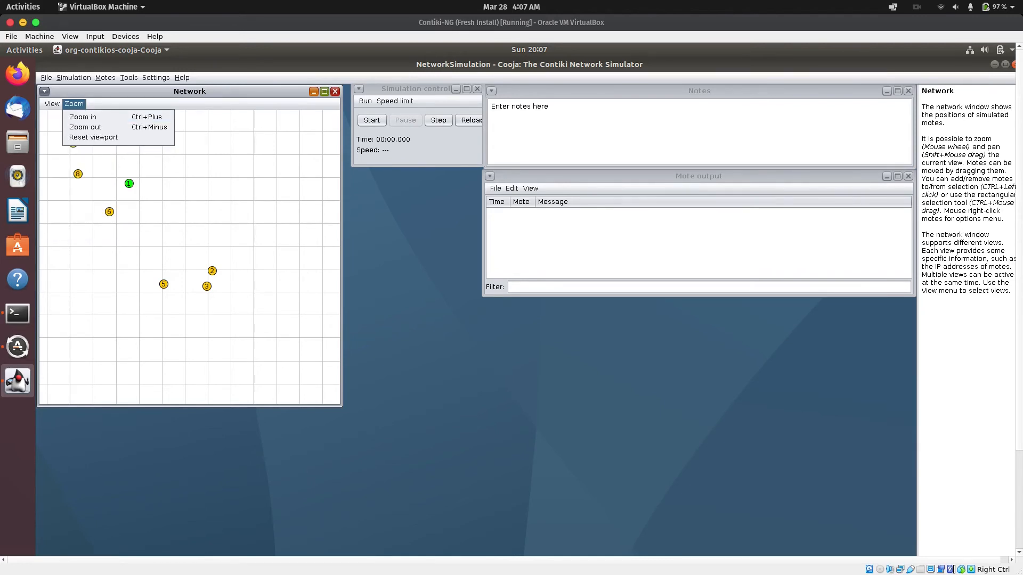
key("Escape")
Step: Display the radio range and reception percentages of server mote 1 in the Network window
left_click(129, 184)
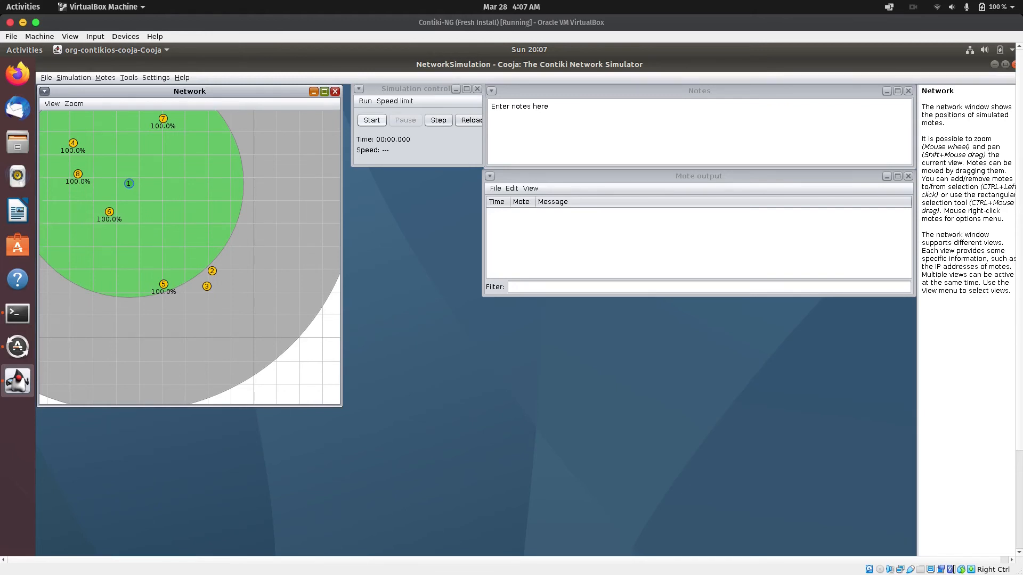
Step: Start the simulation and make the Mote output window taller to show more log messages
left_click(372, 120)
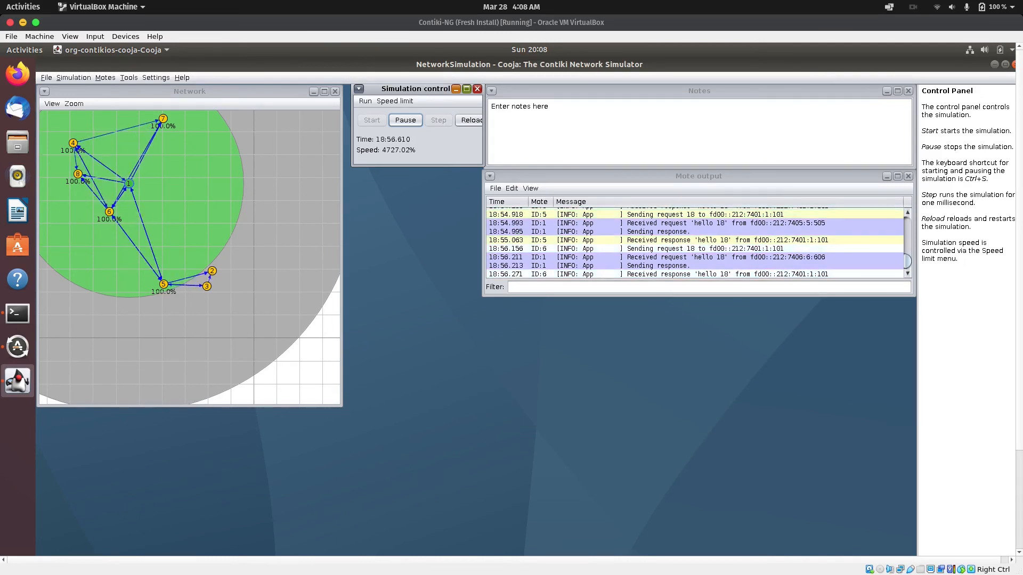
left_click_drag(699, 296, 699, 357)
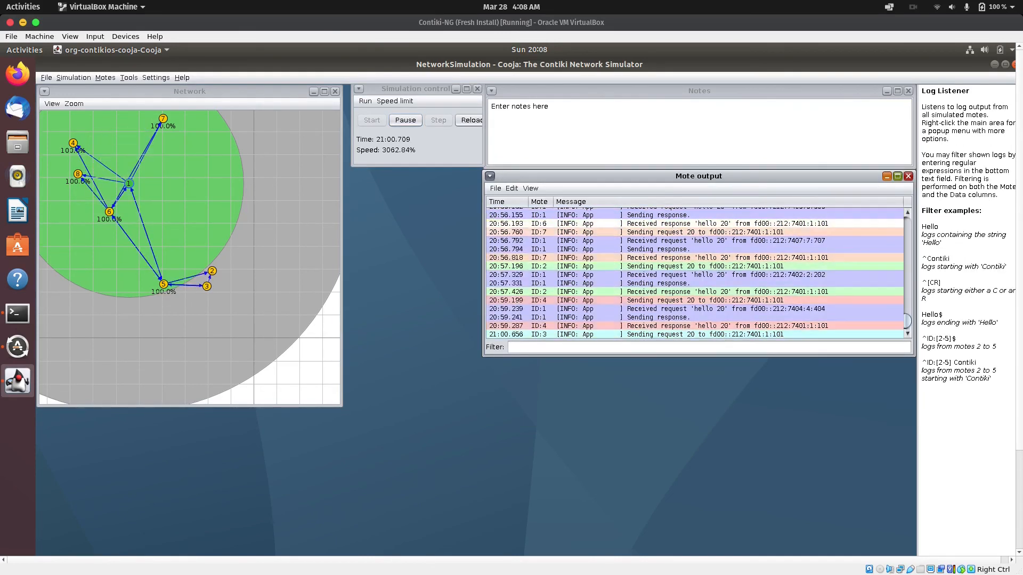